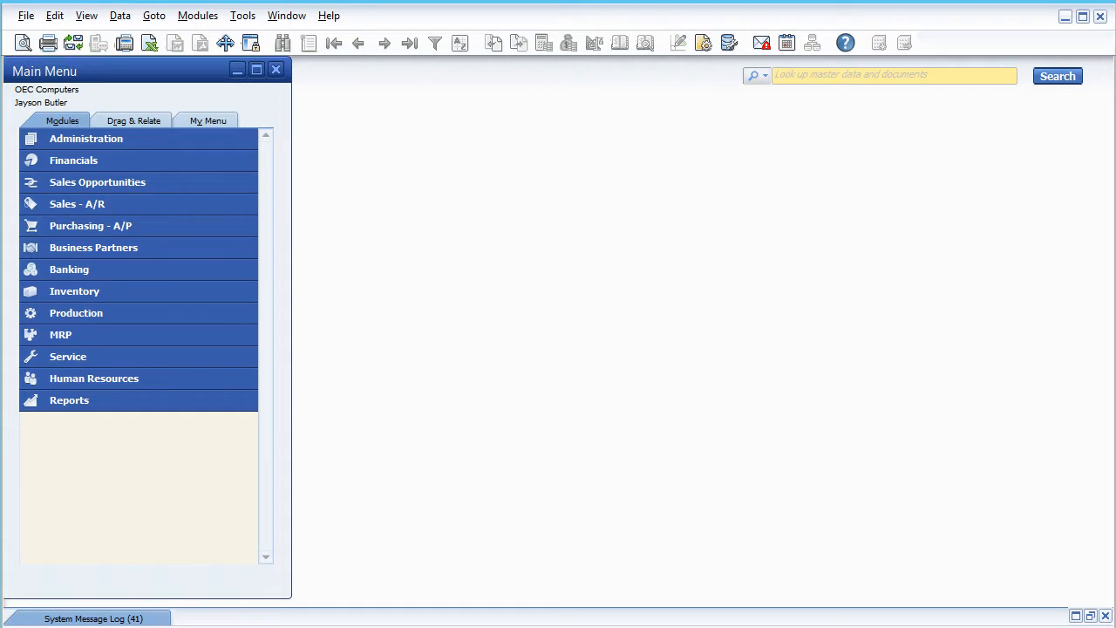
# Open Process External Bank Statement and load the Cash at Bank - Checking G/L account
pyautogui.click(65, 269)
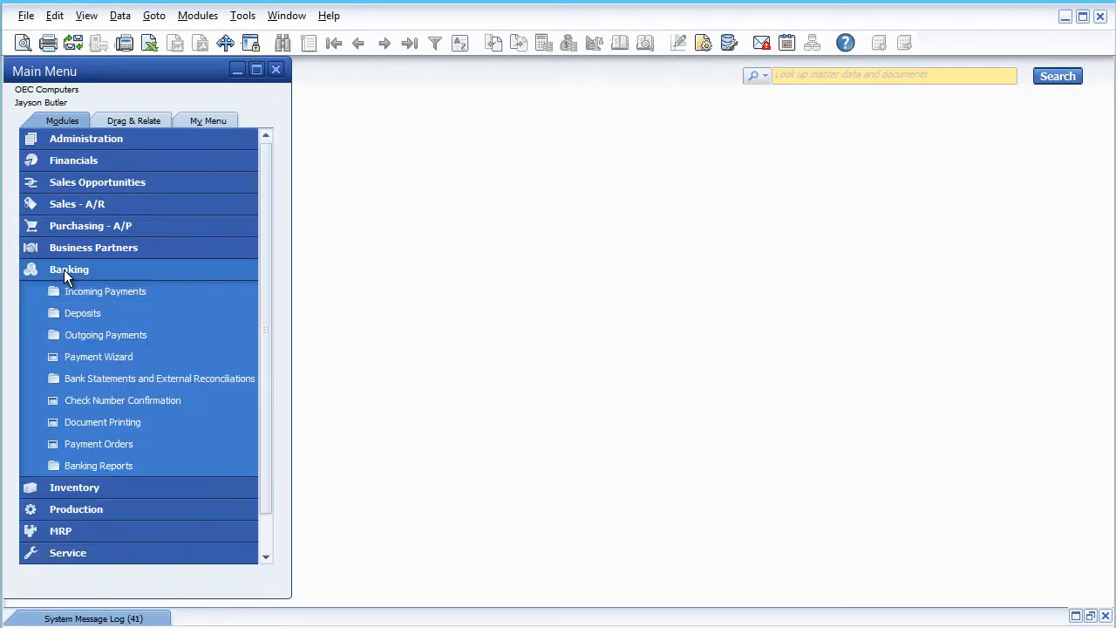
pyautogui.click(90, 380)
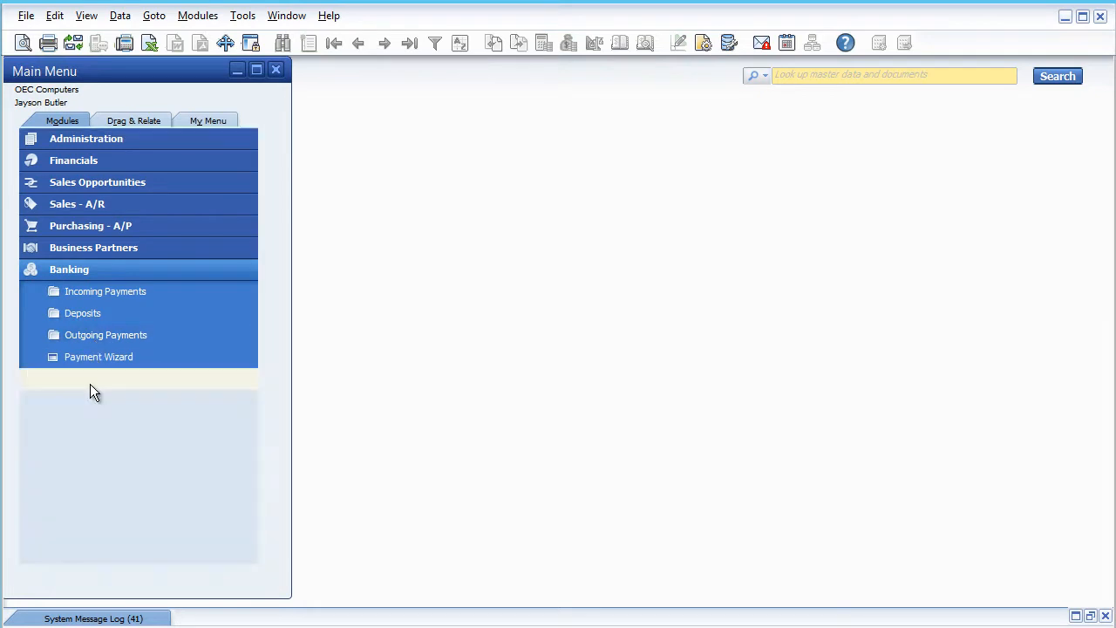
pyautogui.click(107, 422)
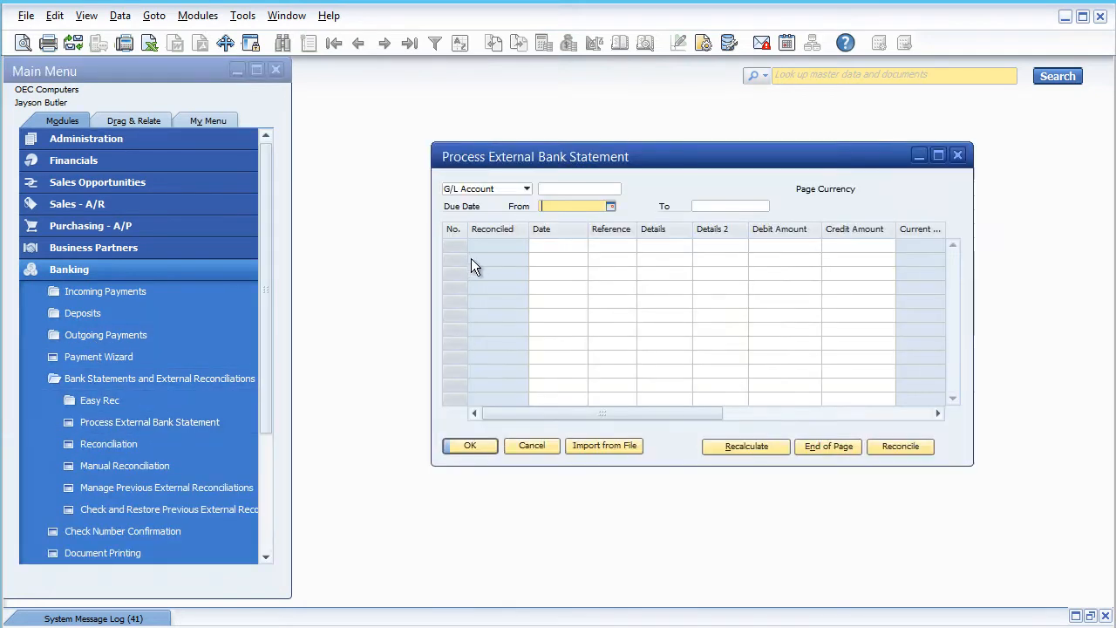
pyautogui.click(583, 189)
pyautogui.press('Tab')
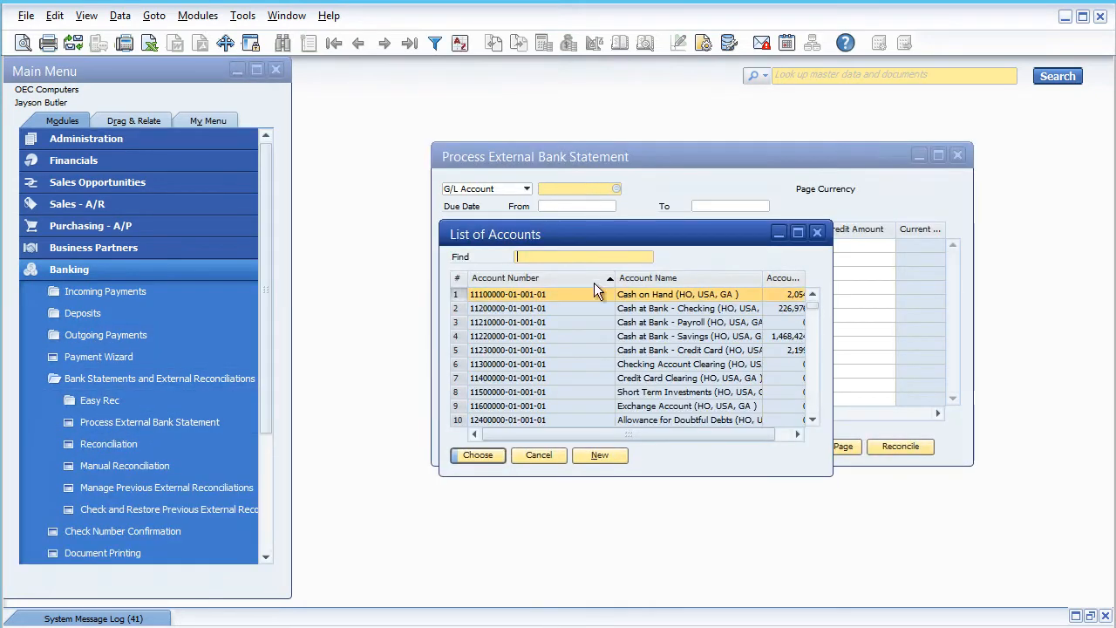
pyautogui.click(547, 304)
pyautogui.doubleClick(548, 307)
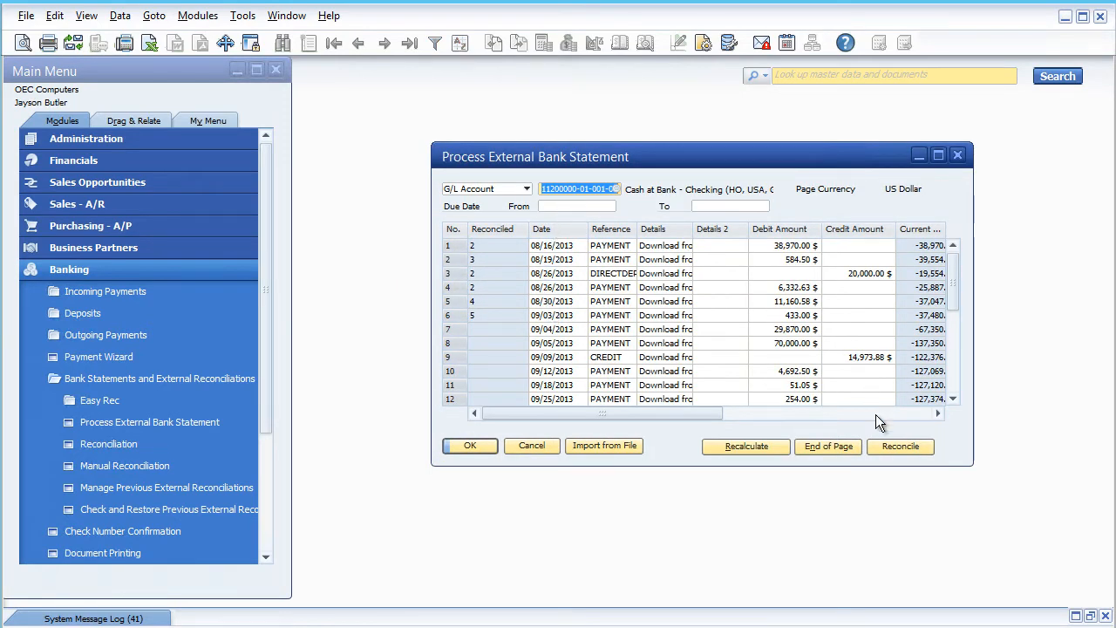
# Start a semi-automatic reconciliation of the statement, using Posting Date for the date and Ref. 1 (Row) for the reference parameter
pyautogui.click(899, 446)
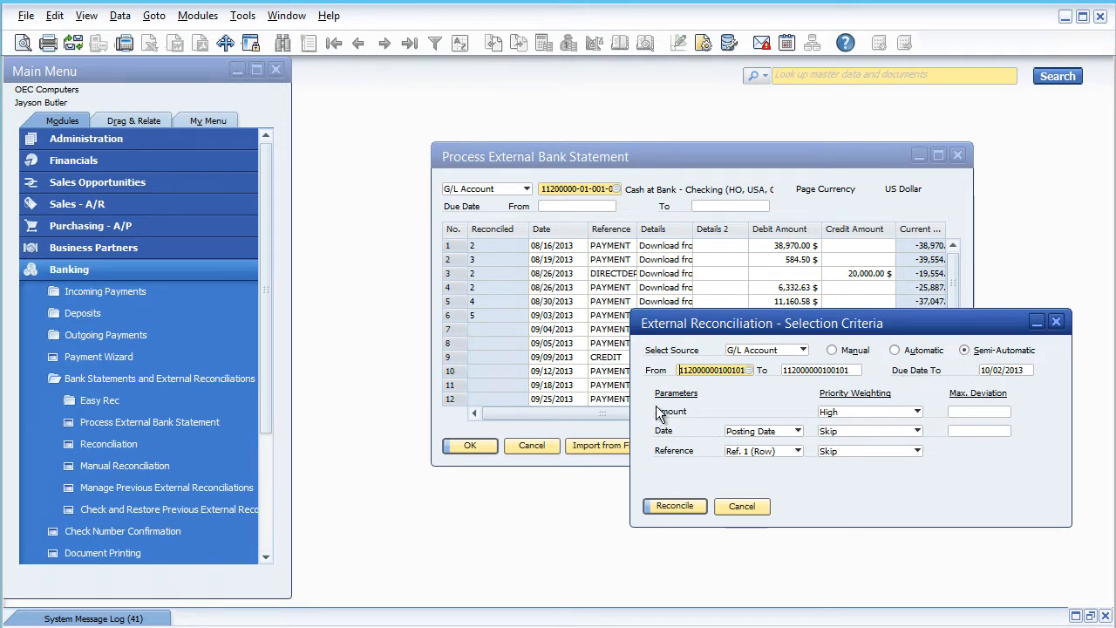
pyautogui.click(774, 431)
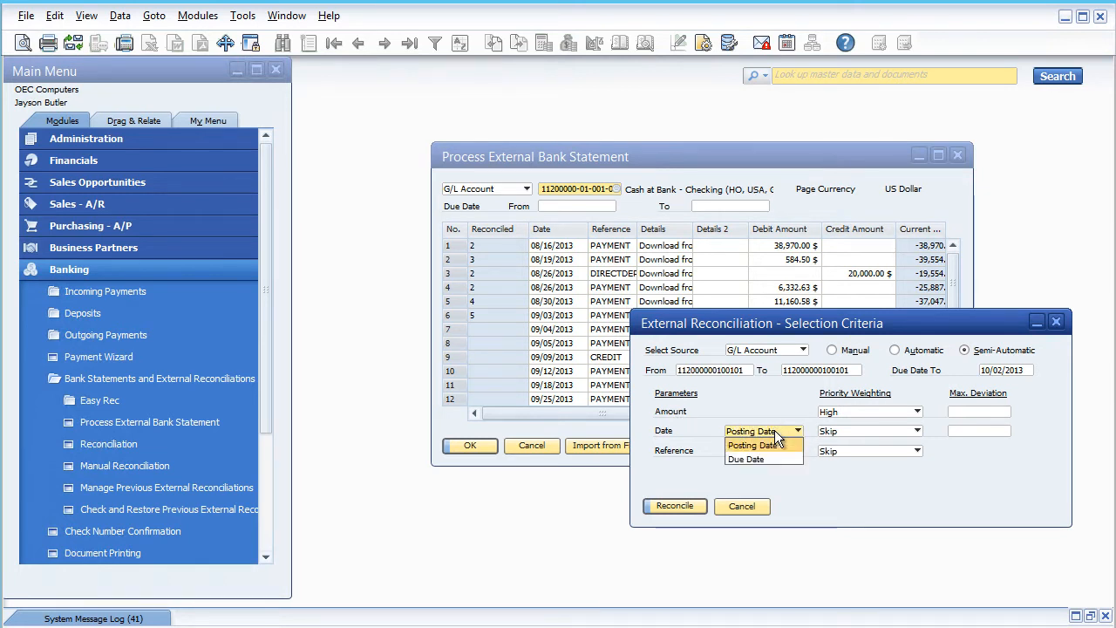
pyautogui.click(775, 444)
pyautogui.click(775, 450)
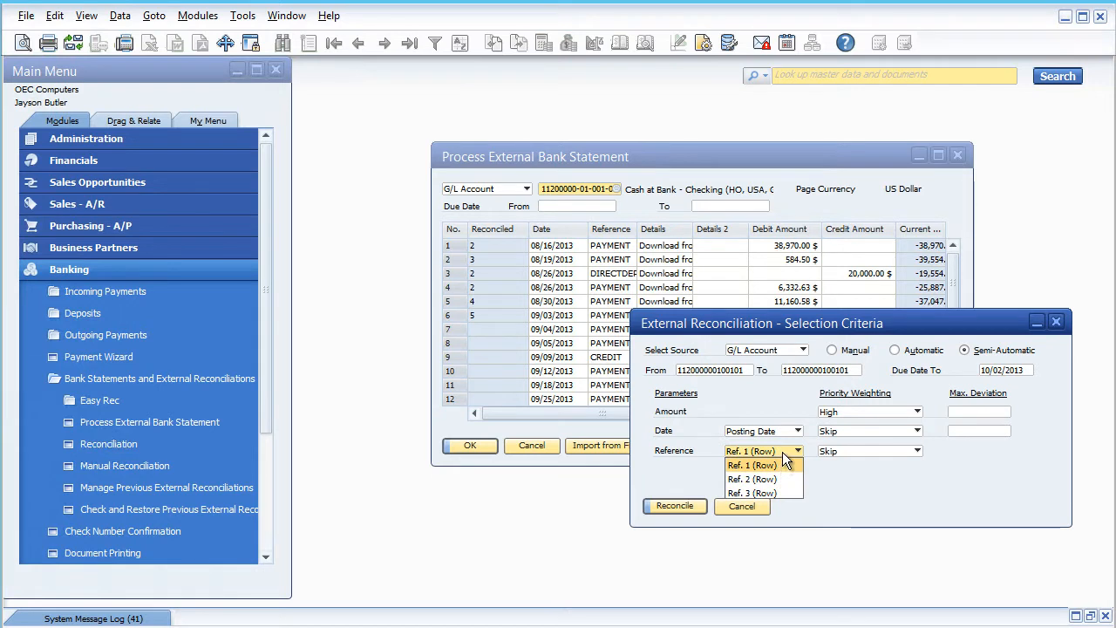
pyautogui.click(785, 464)
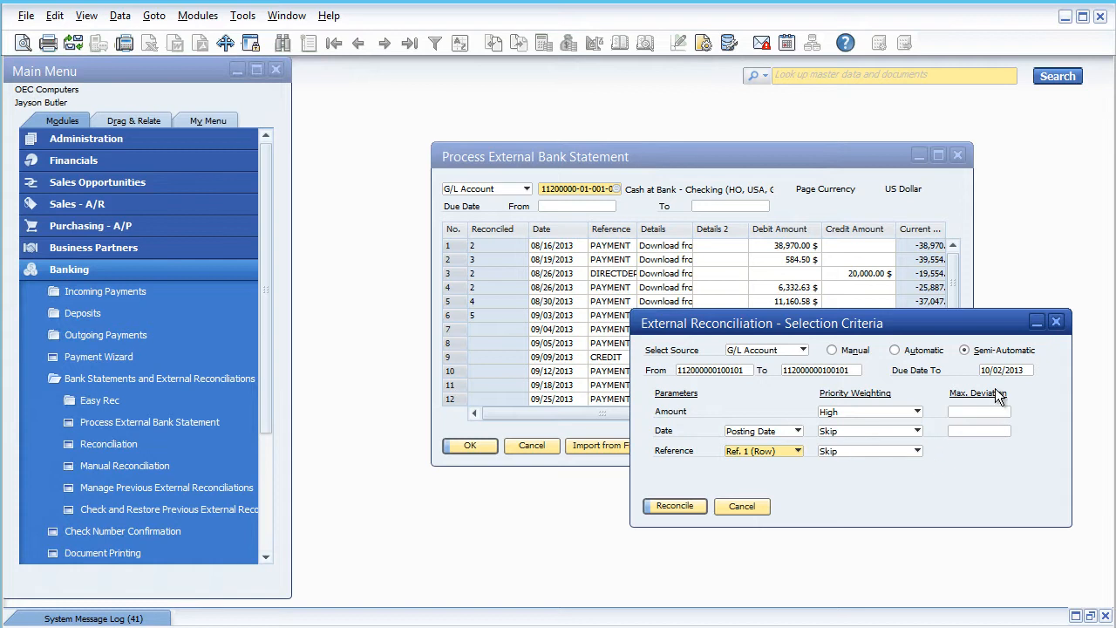
# Set the maximum amount deviation to 150 and run the reconciliation
pyautogui.click(976, 411)
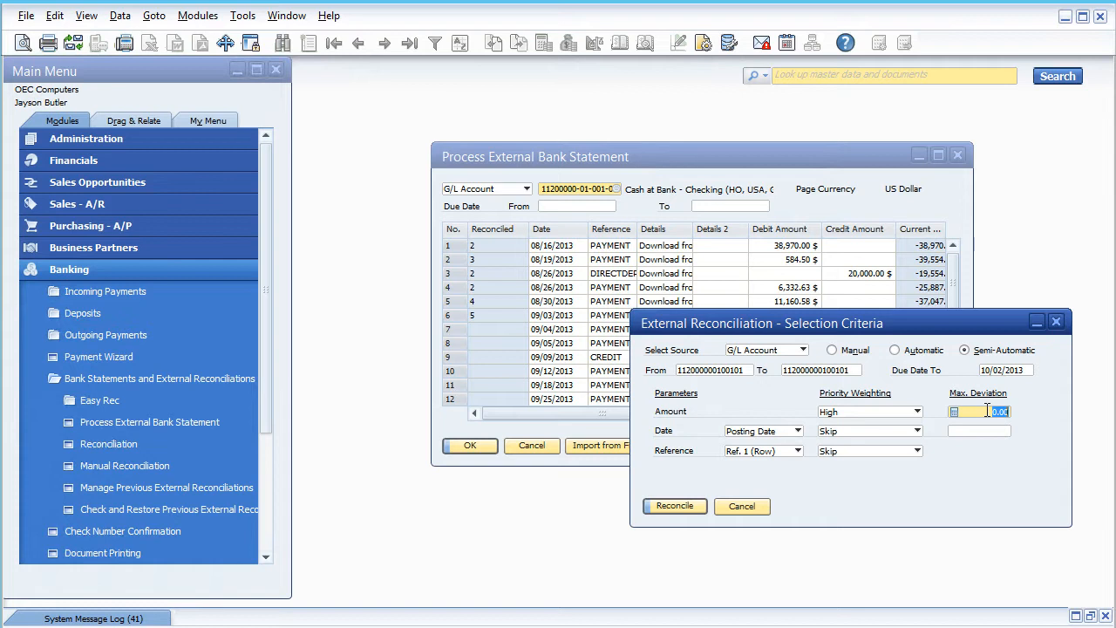
pyautogui.write('150')
pyautogui.click(674, 506)
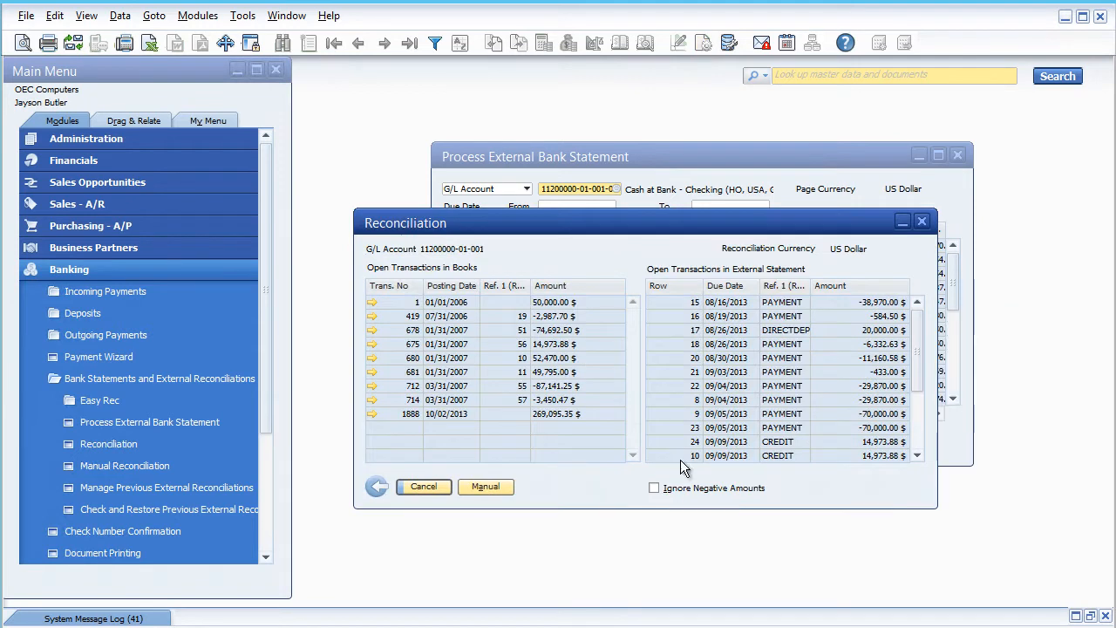
# Get recommendations for the 14,973.88 $ book transaction, review the combinations, and reconcile it with external statement row 10
pyautogui.moveTo(674, 231); pyautogui.dragTo(667, 207)
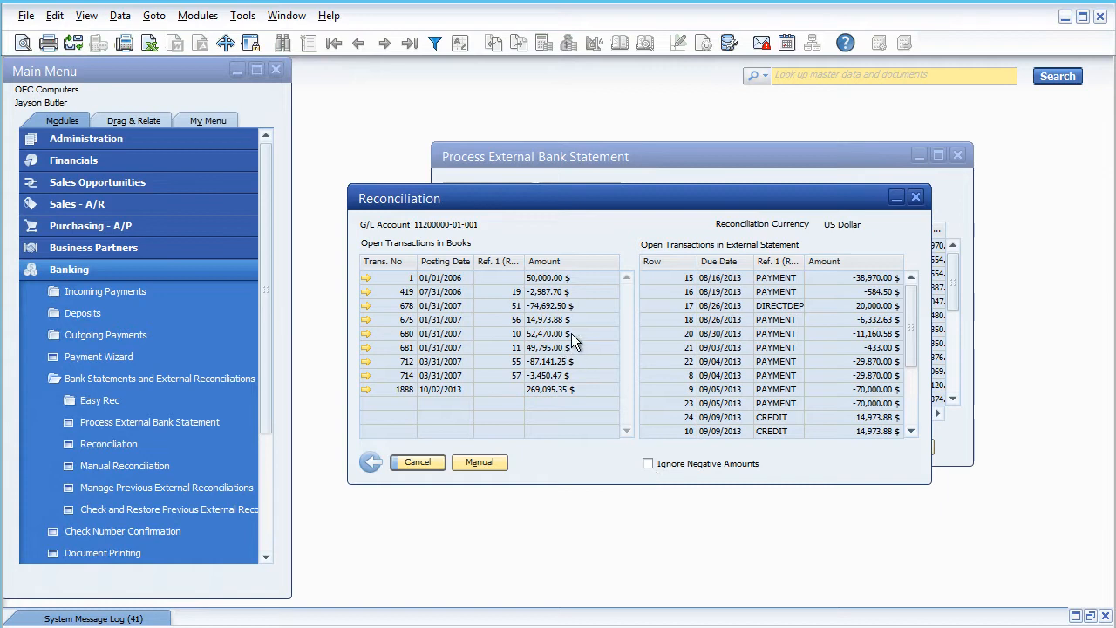
pyautogui.click(462, 316)
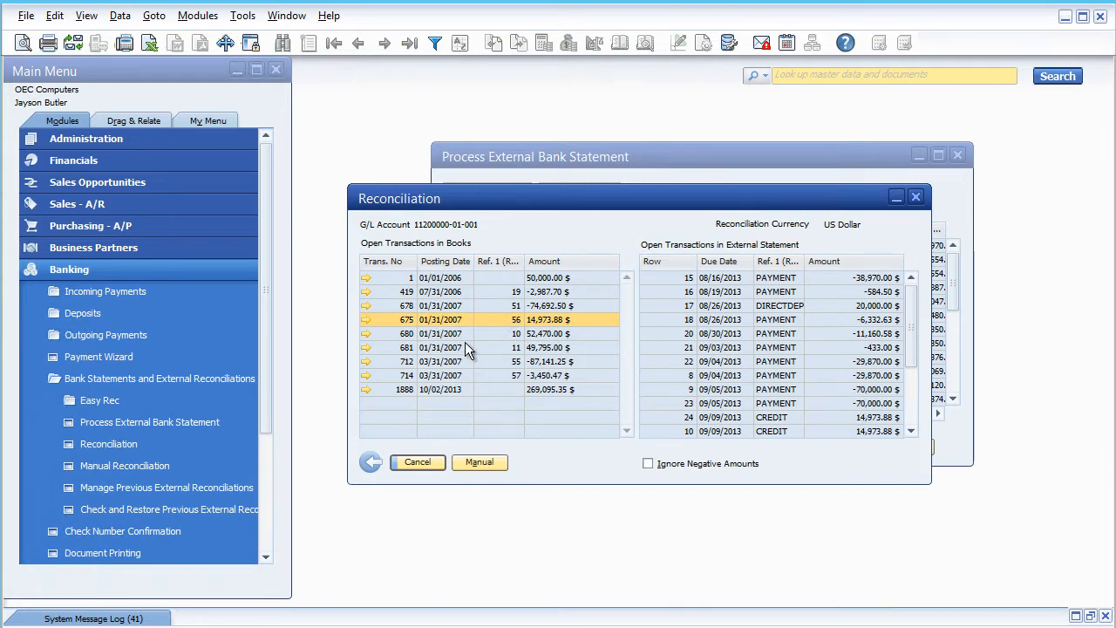
pyautogui.doubleClick(451, 320)
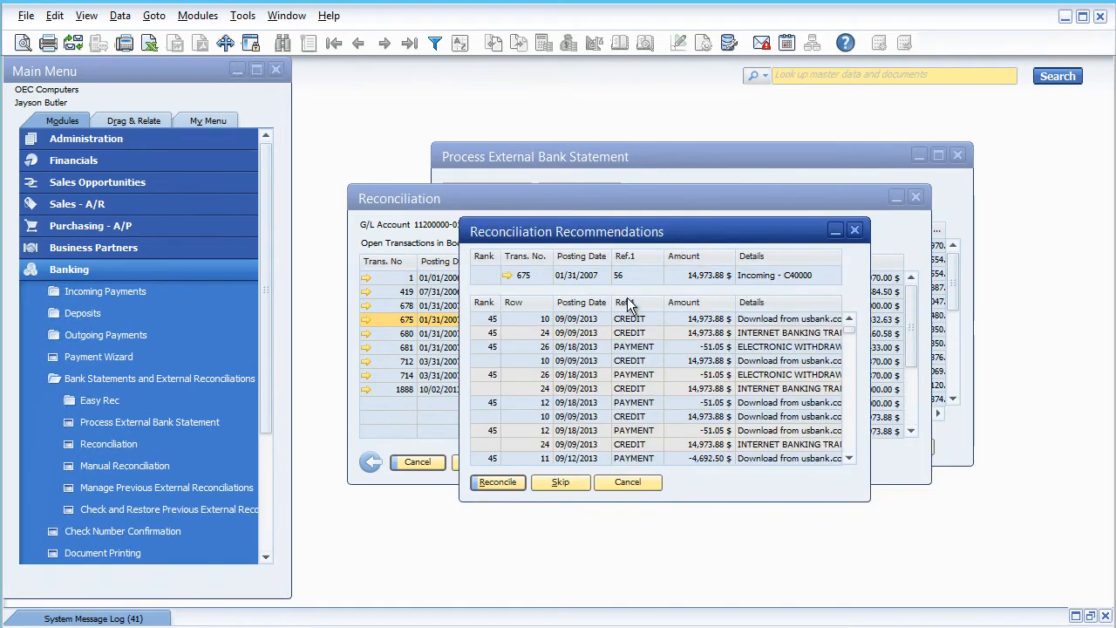
pyautogui.click(517, 318)
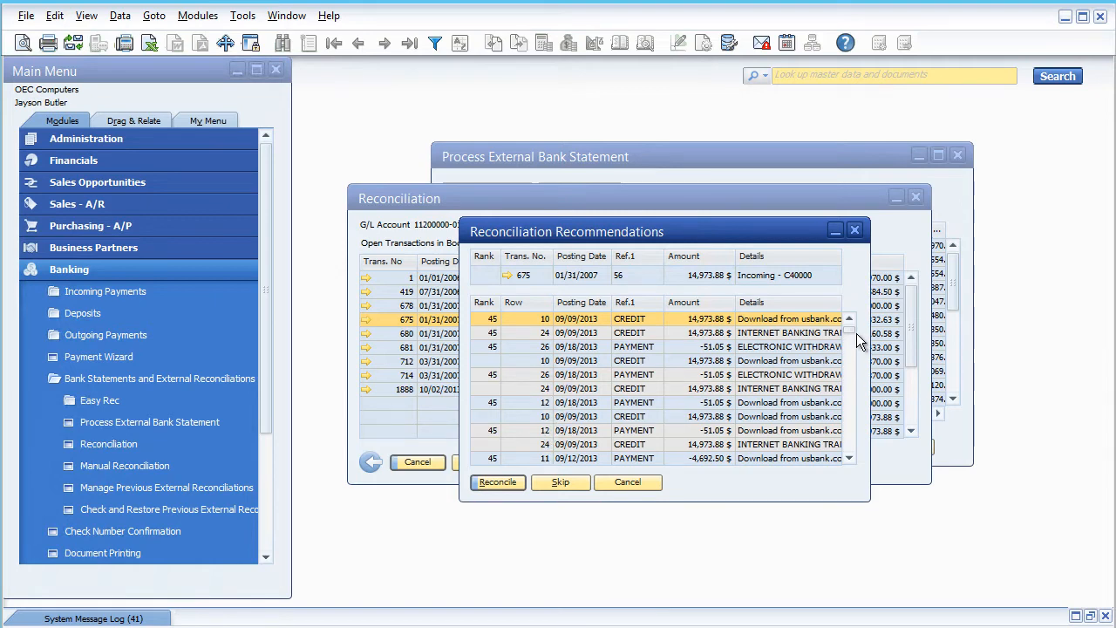
pyautogui.moveTo(850, 330); pyautogui.dragTo(850, 340)
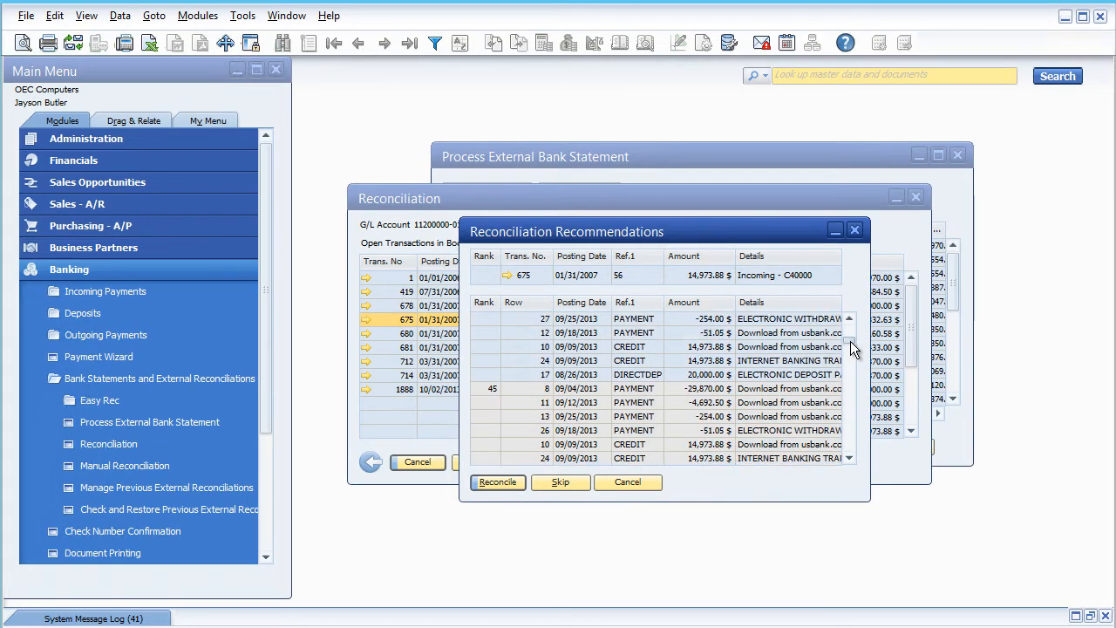
pyautogui.scroll(-1, 617, 391)
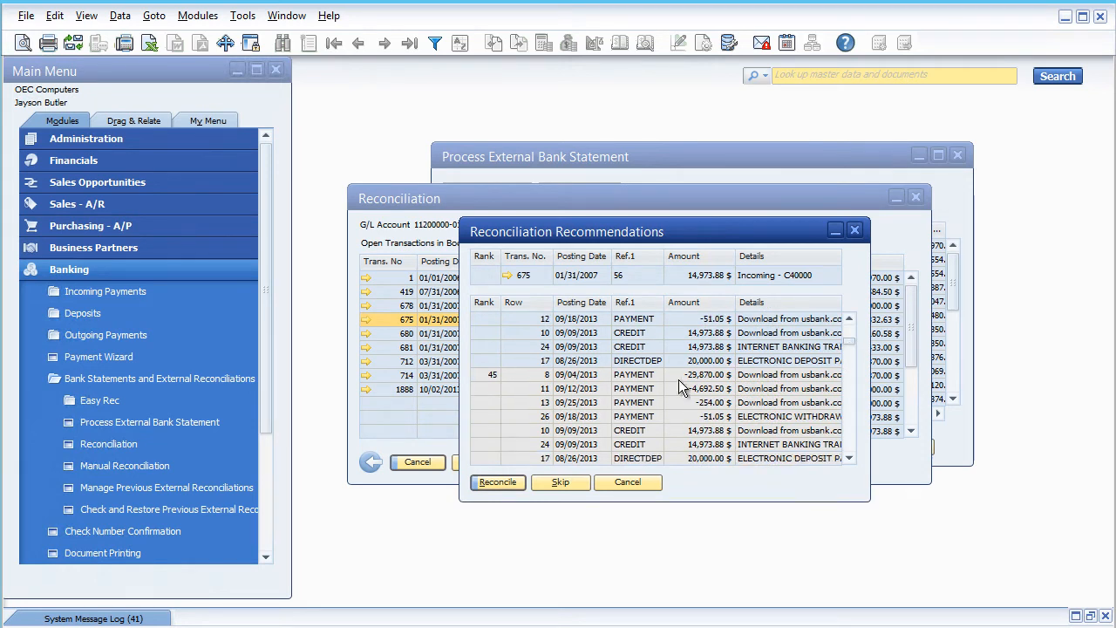
pyautogui.scroll(-3, 604, 396)
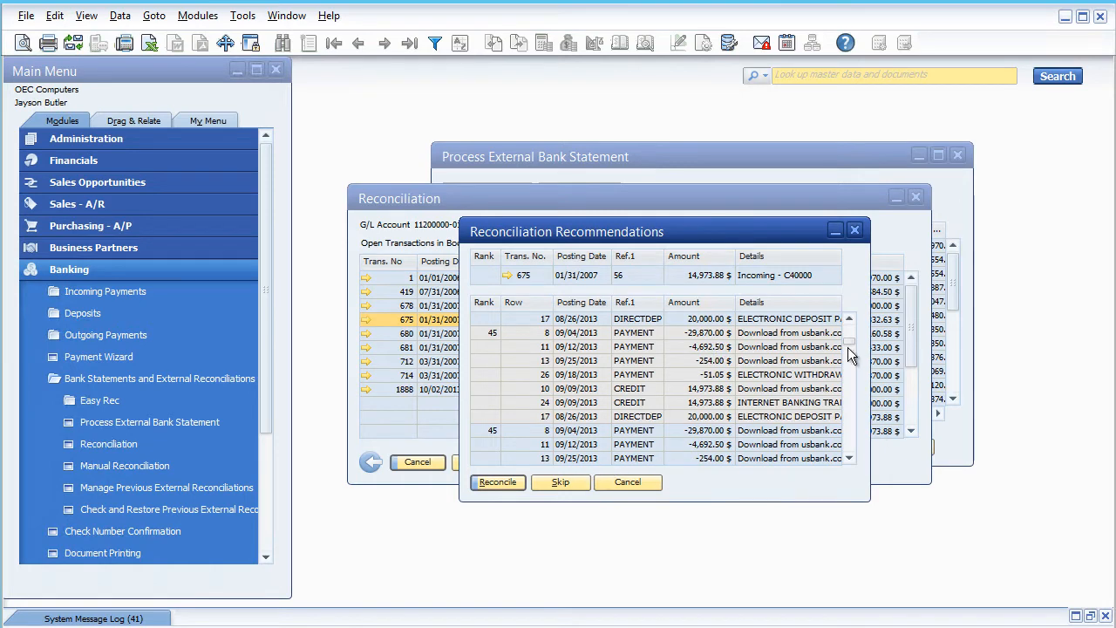
pyautogui.moveTo(850, 341); pyautogui.dragTo(851, 321)
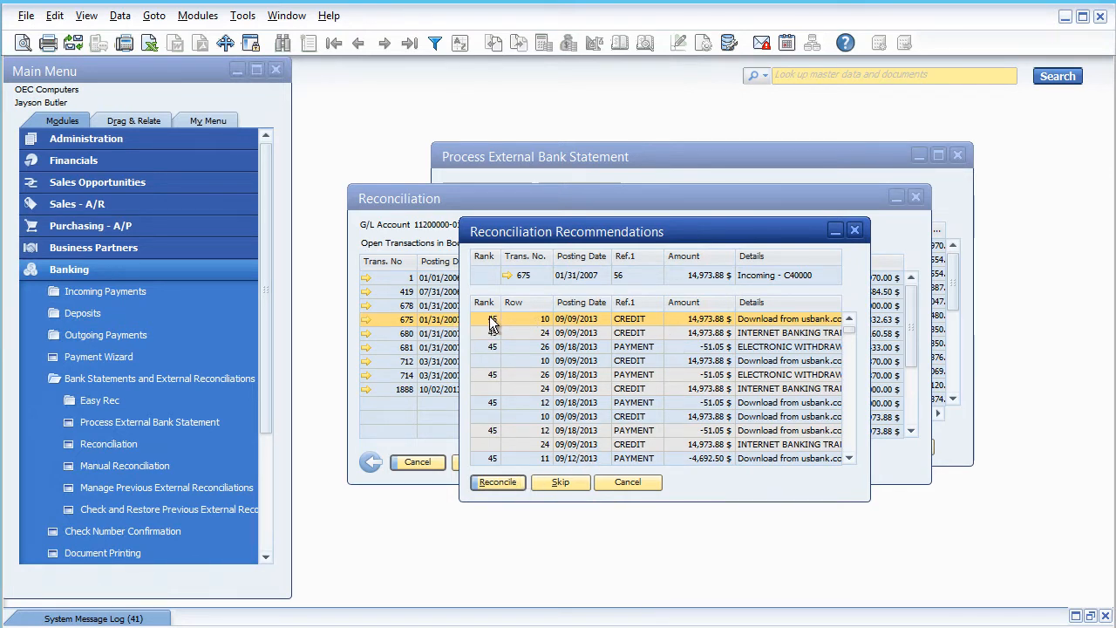
pyautogui.click(509, 484)
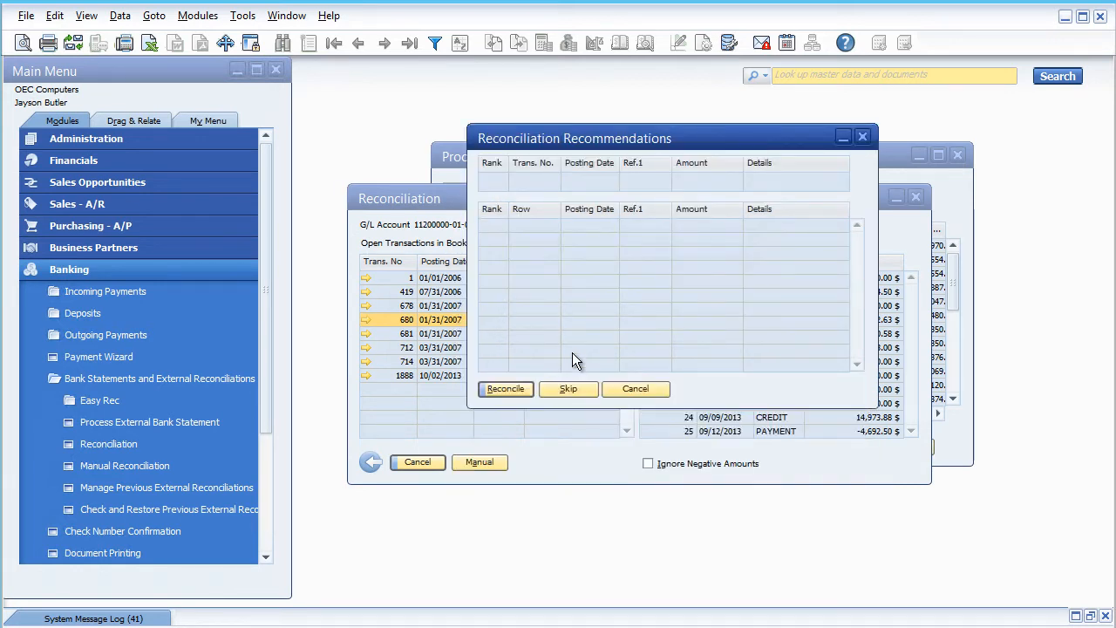
# Close the reconciliation recommendations without matching the next book transaction
pyautogui.moveTo(598, 148); pyautogui.dragTo(619, 168)
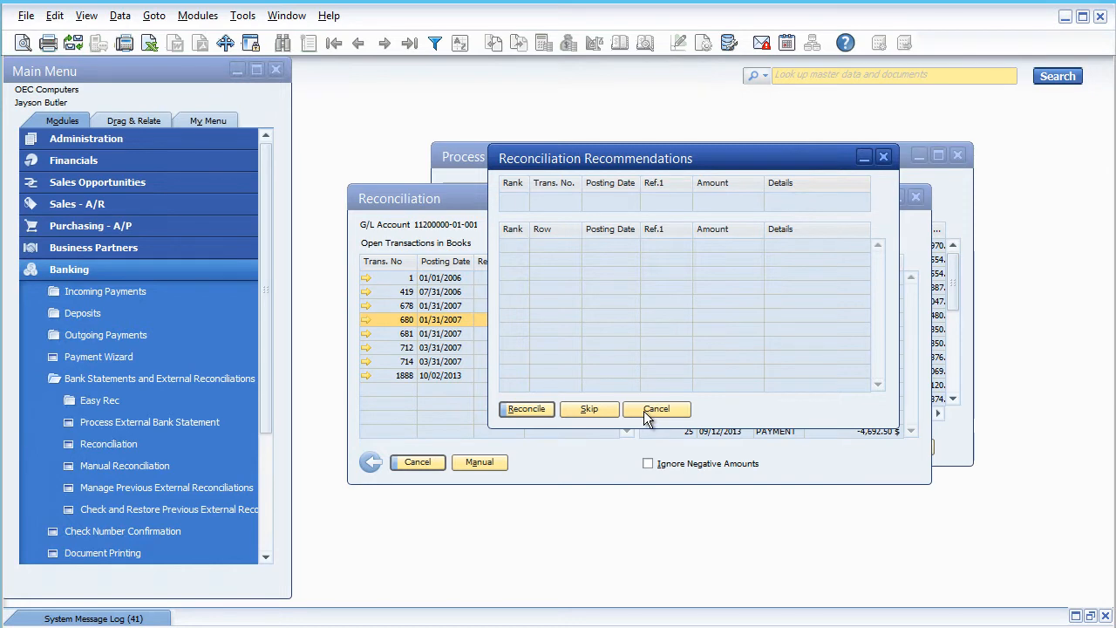
pyautogui.moveTo(691, 162); pyautogui.dragTo(665, 200)
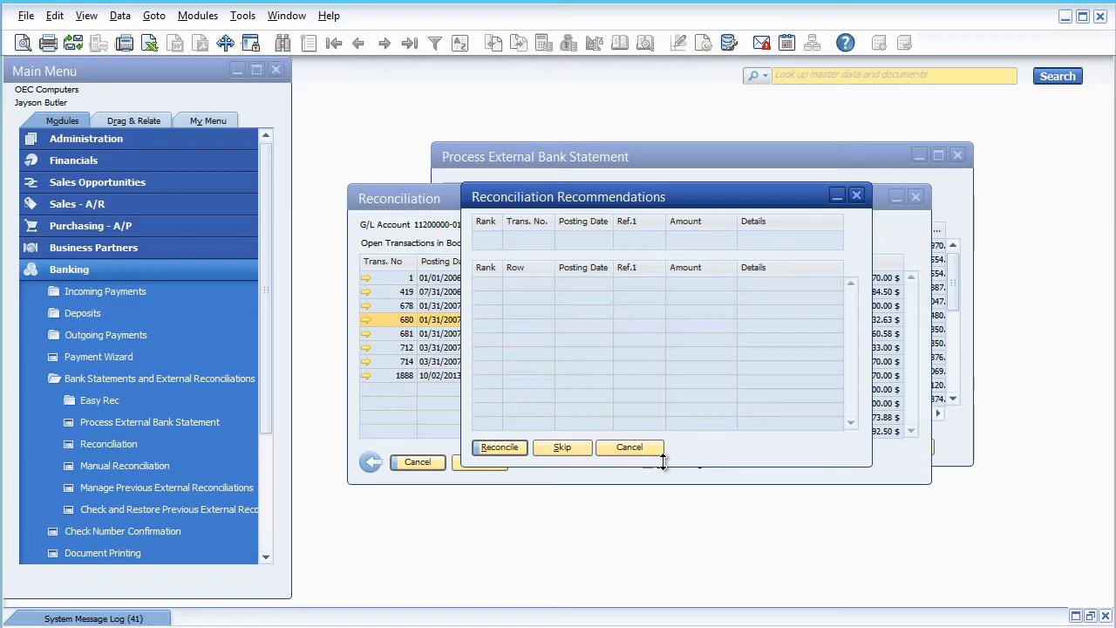
pyautogui.click(638, 448)
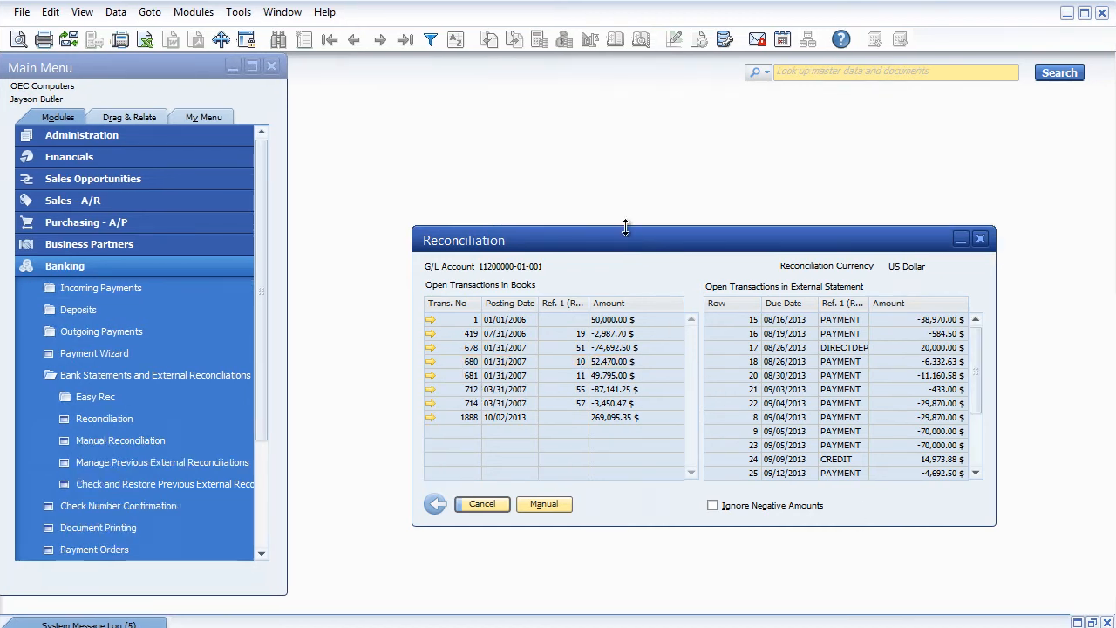
# Get recommendations for the -74,692.50 $ book transaction, processing all combinations, and reconcile it with statement rows 9 and 11
pyautogui.moveTo(658, 244); pyautogui.dragTo(633, 238)
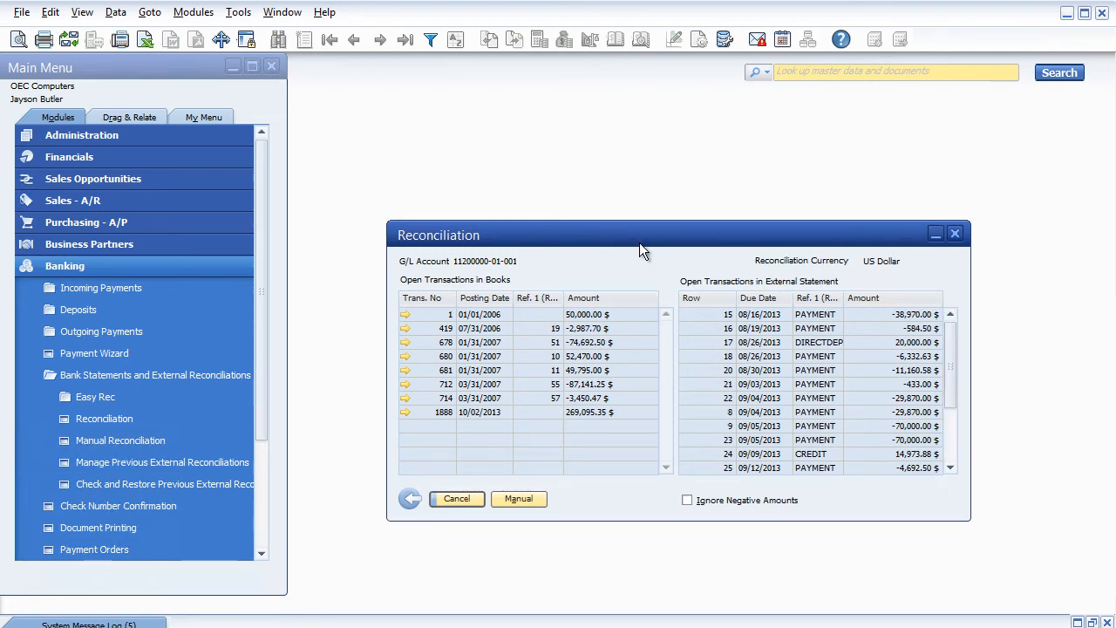
pyautogui.click(487, 342)
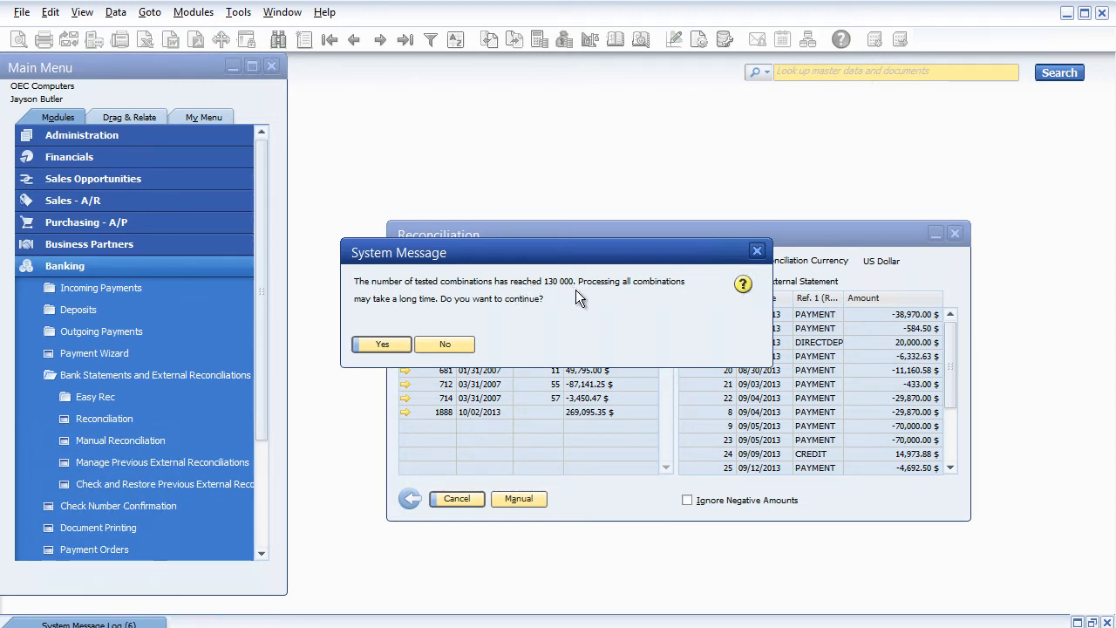
pyautogui.click(389, 346)
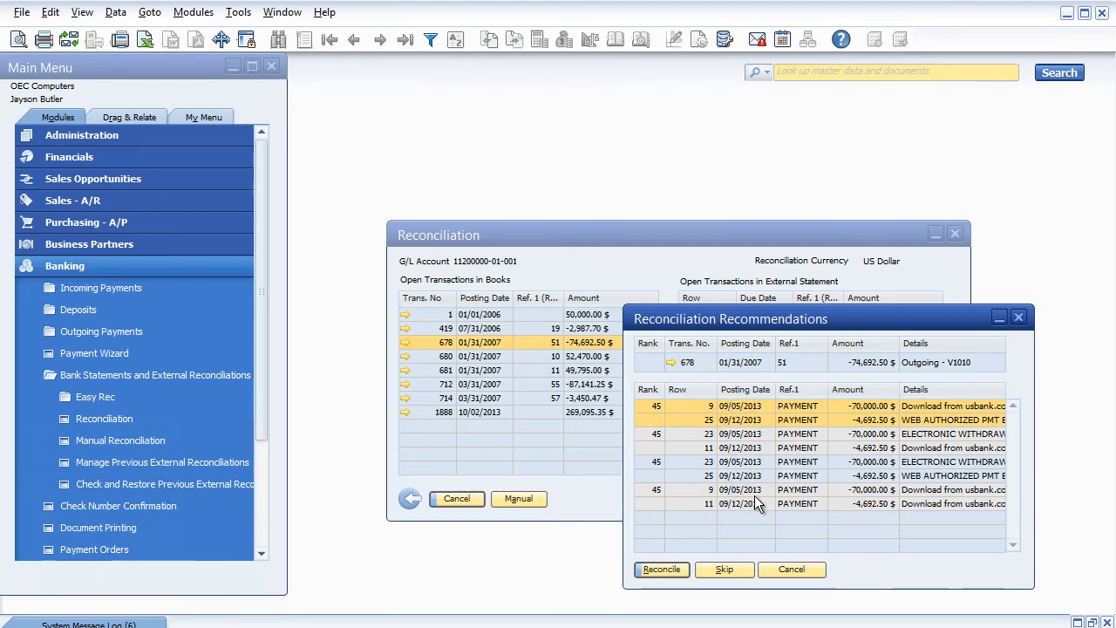
pyautogui.click(687, 494)
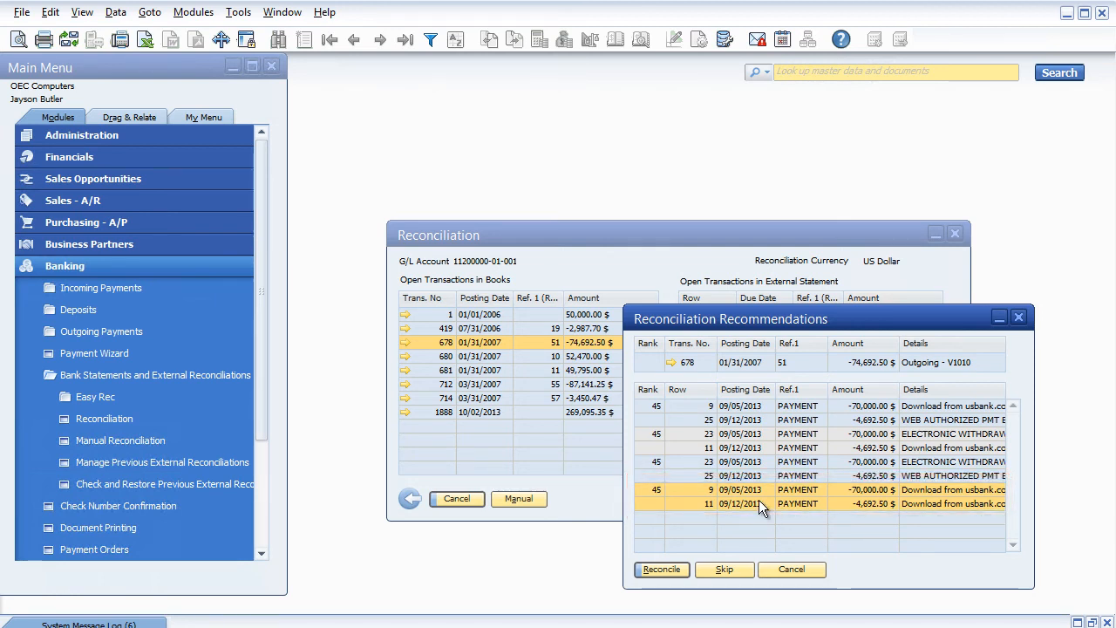
pyautogui.click(662, 569)
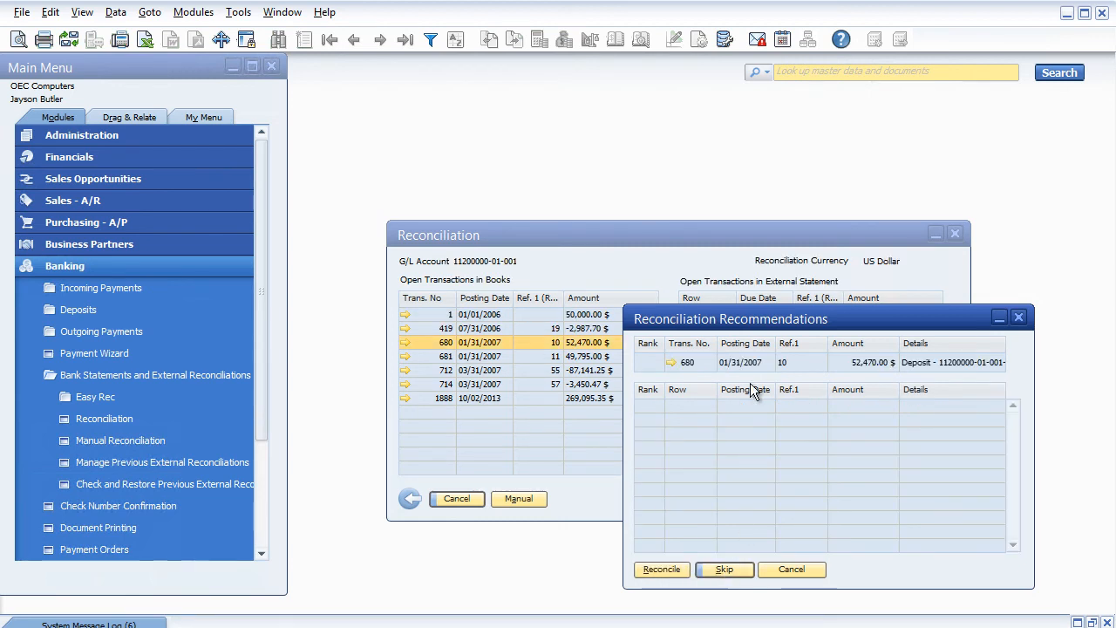
# Dismiss the recommendations for the next book transaction and switch the remaining open transactions to manual reconciliation
pyautogui.click(788, 570)
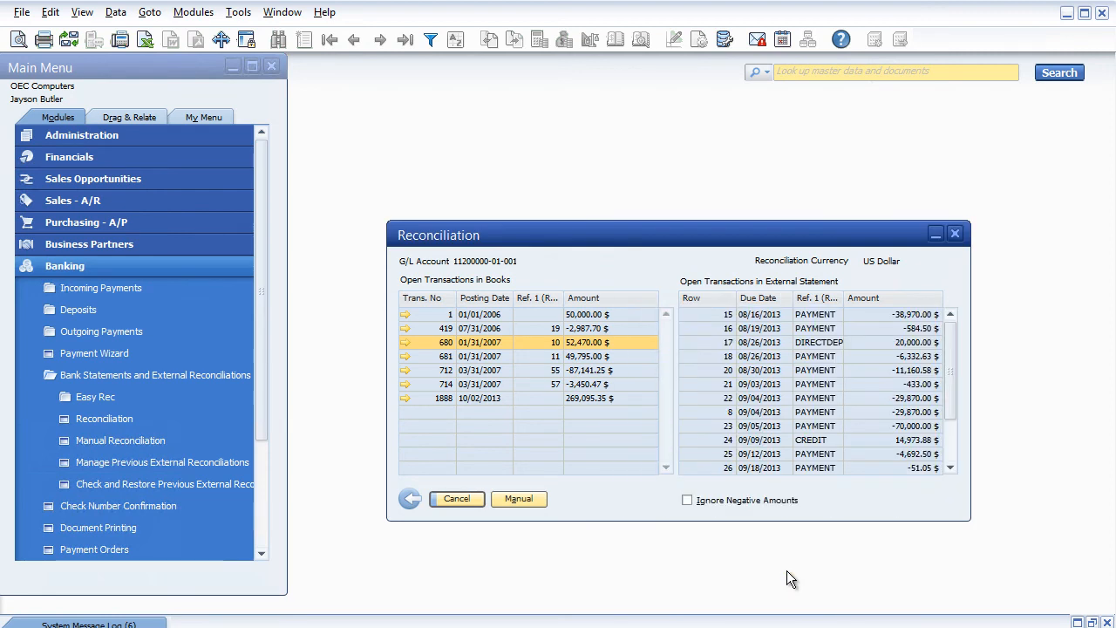
pyautogui.click(519, 499)
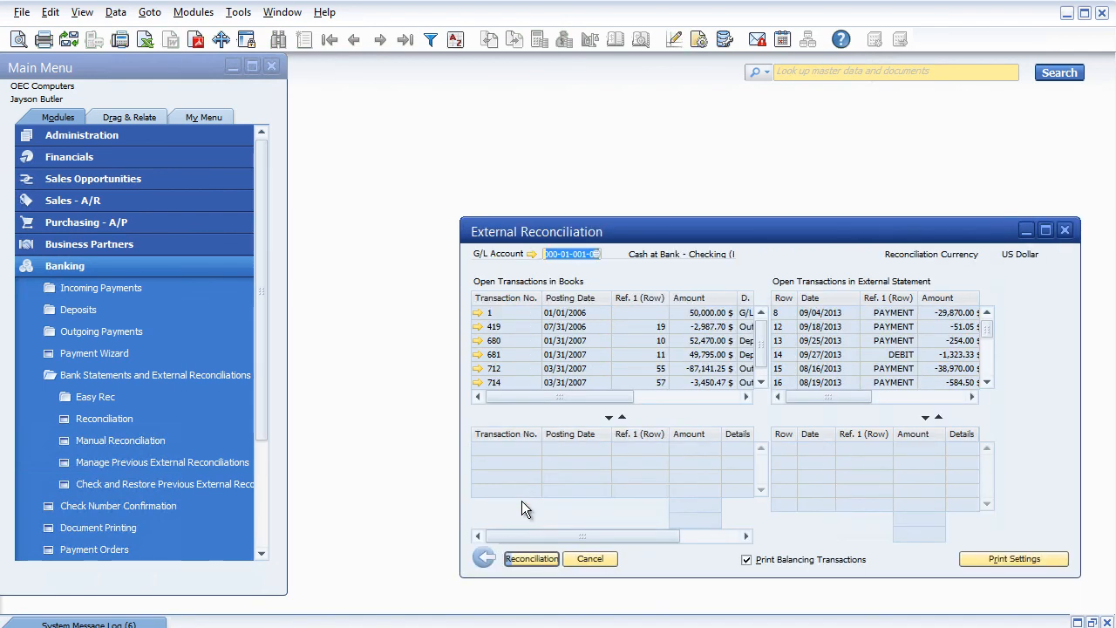